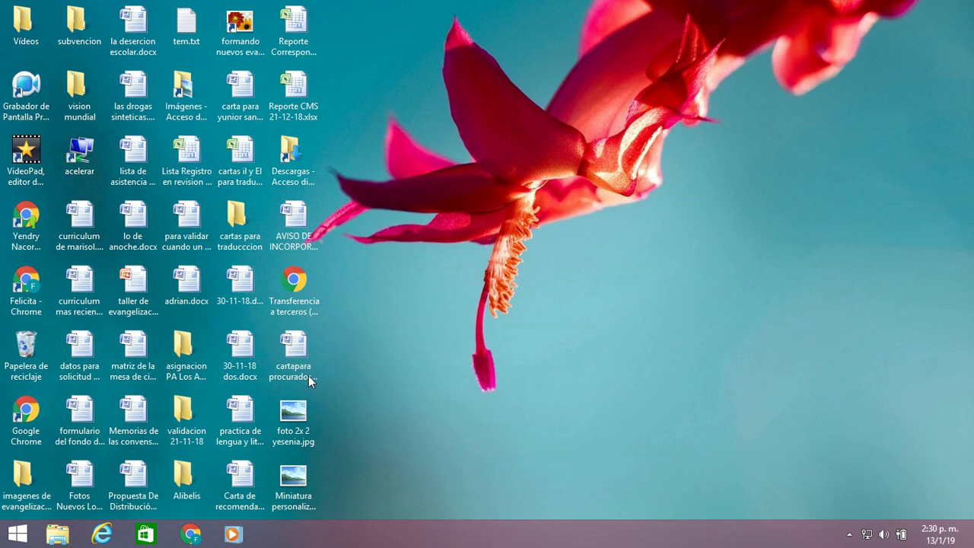
- Search the computer for "re" and open the Recortes snipping tool
{"action": "left_click", "coordinate": [14, 534]}
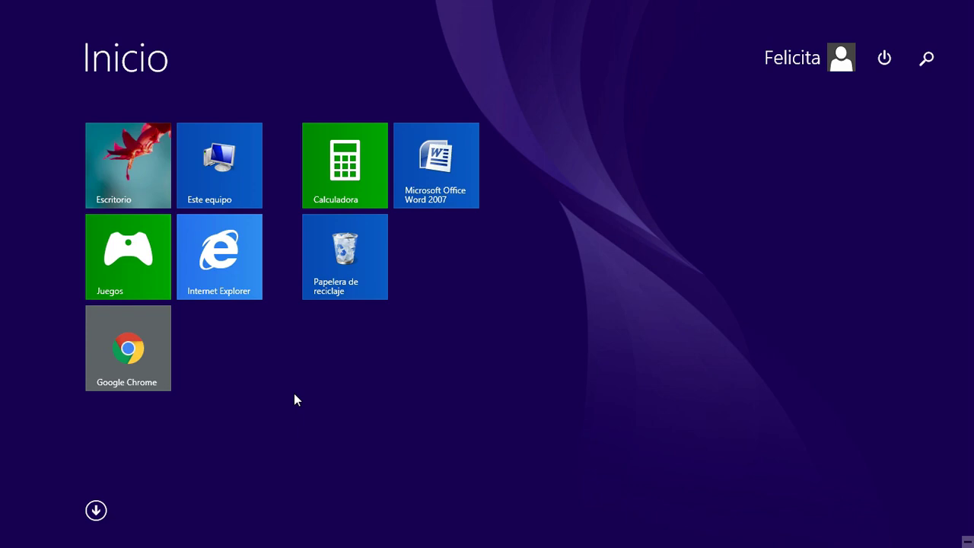
{"action": "type", "text": "r"}
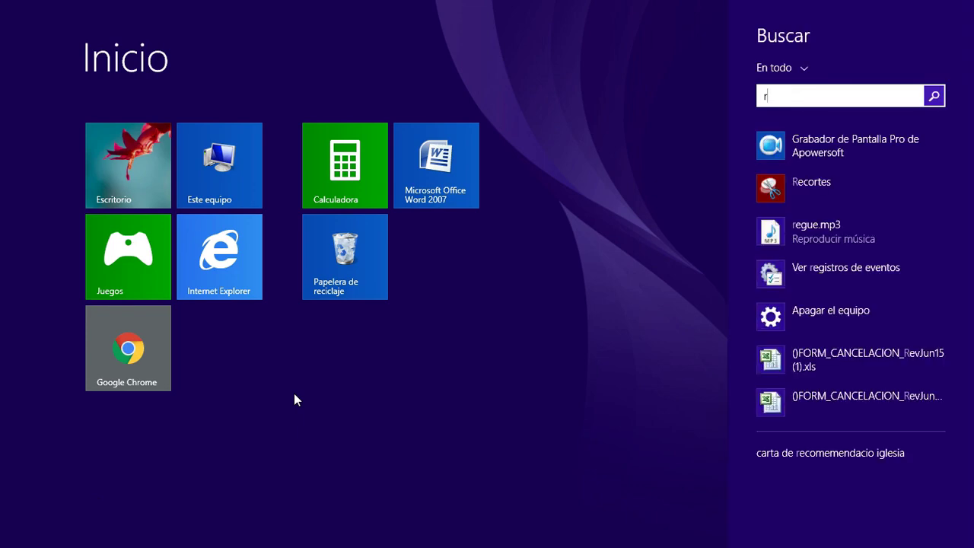
{"action": "type", "text": "e"}
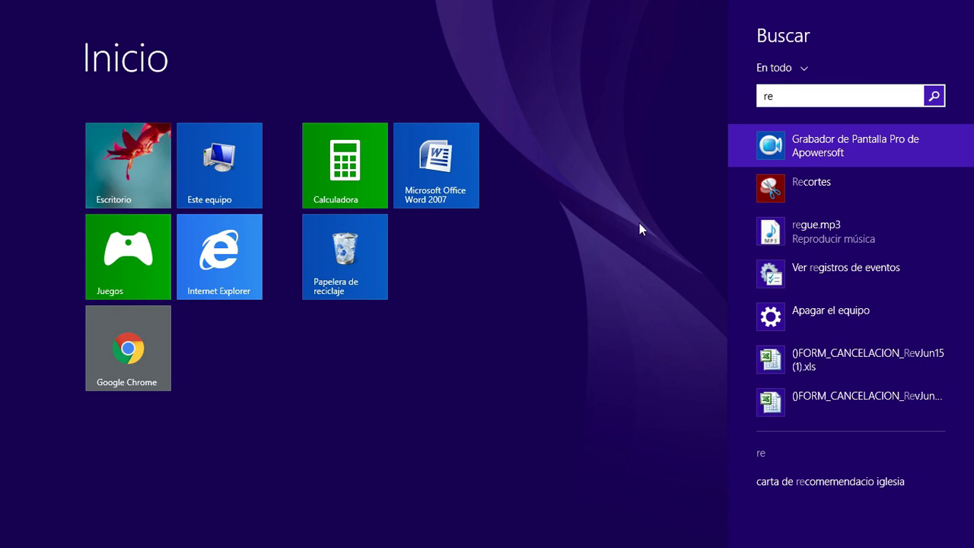
{"action": "left_click", "coordinate": [824, 188]}
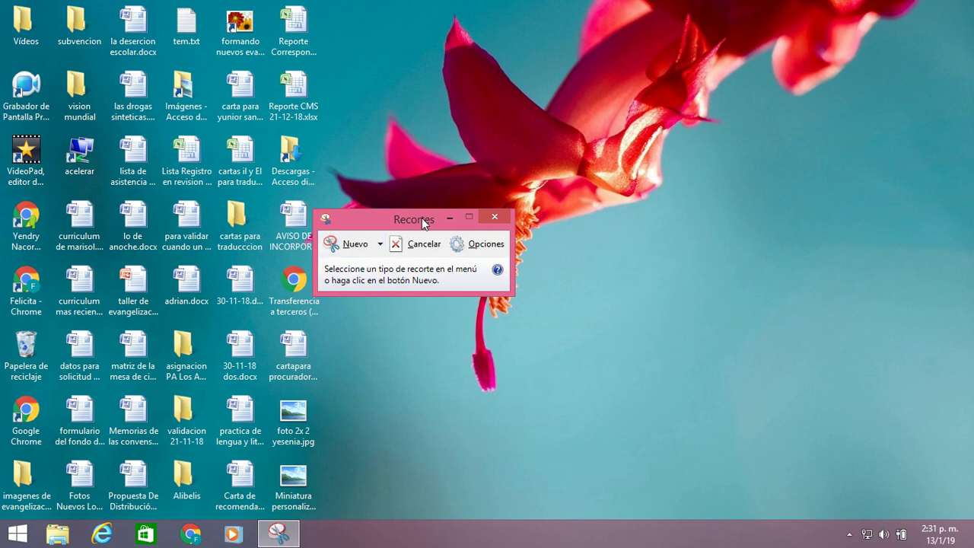
- Examine the snip types offered for a new capture, and close Recortes
{"action": "left_click", "coordinate": [382, 244]}
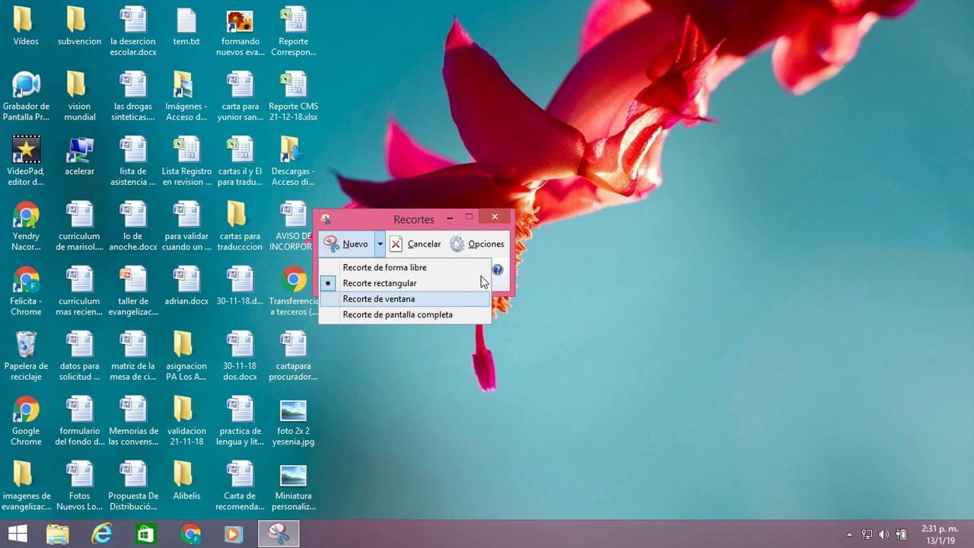
{"action": "left_click", "coordinate": [499, 210]}
{"action": "left_click", "coordinate": [499, 210]}
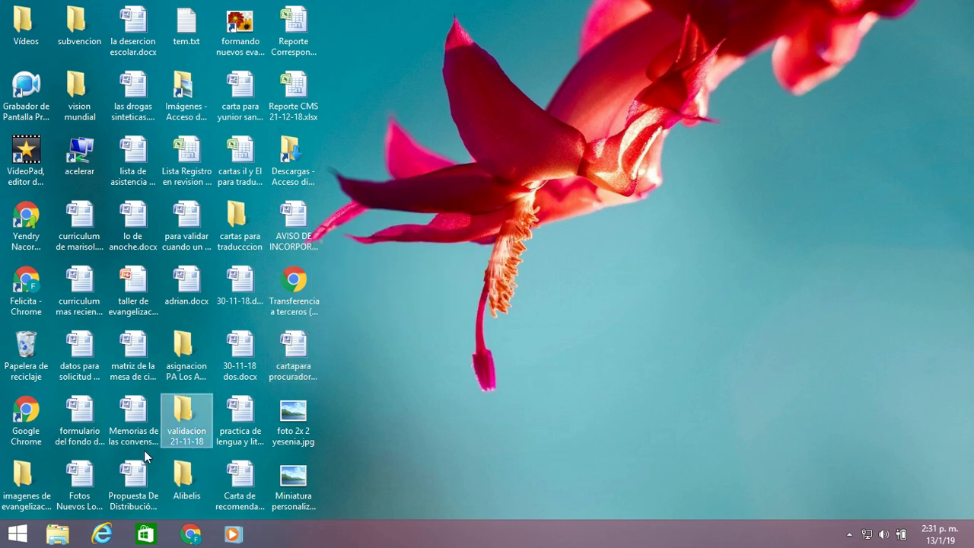
- Search the computer for "tecl" and open the on-screen keyboard (Teclado en pantalla)
{"action": "left_click", "coordinate": [9, 539]}
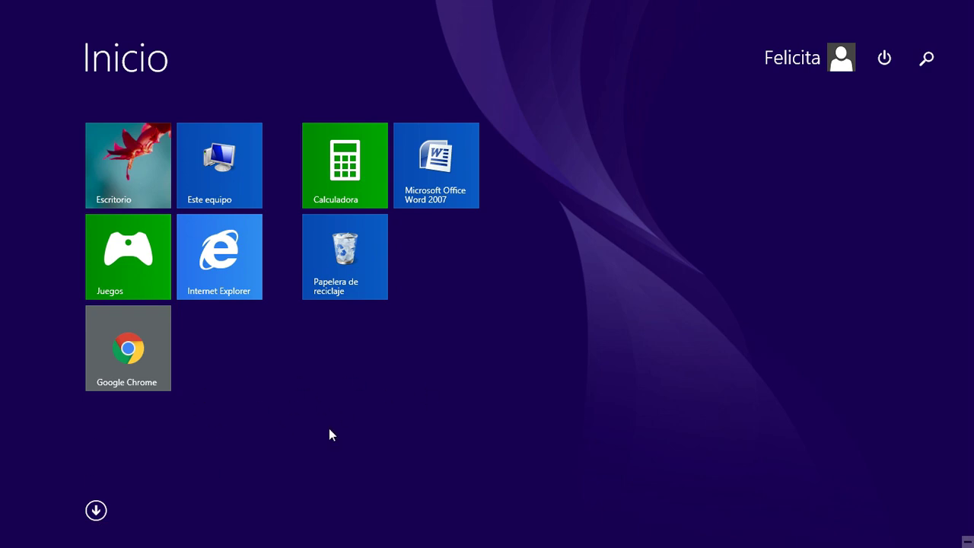
{"action": "type", "text": "te"}
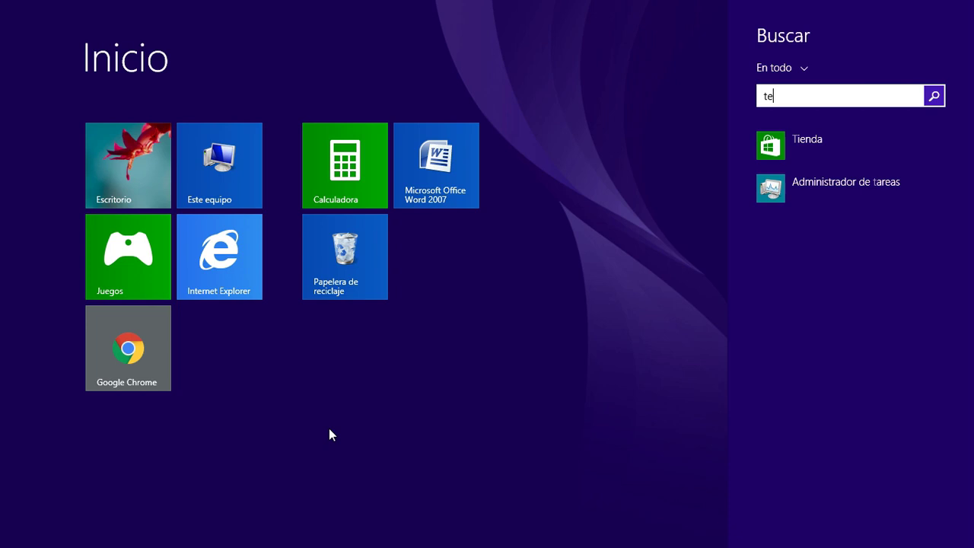
{"action": "type", "text": "clado en pantalla"}
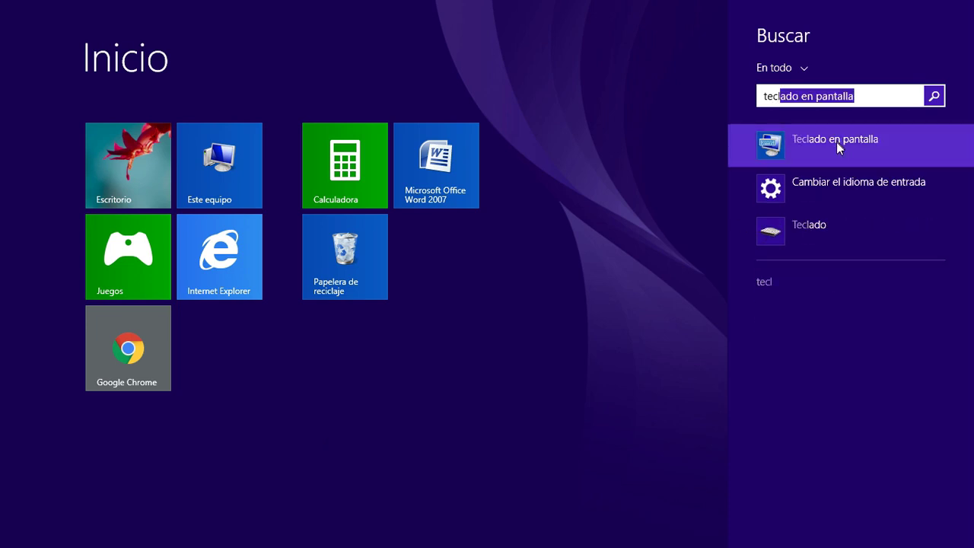
{"action": "left_click", "coordinate": [828, 155]}
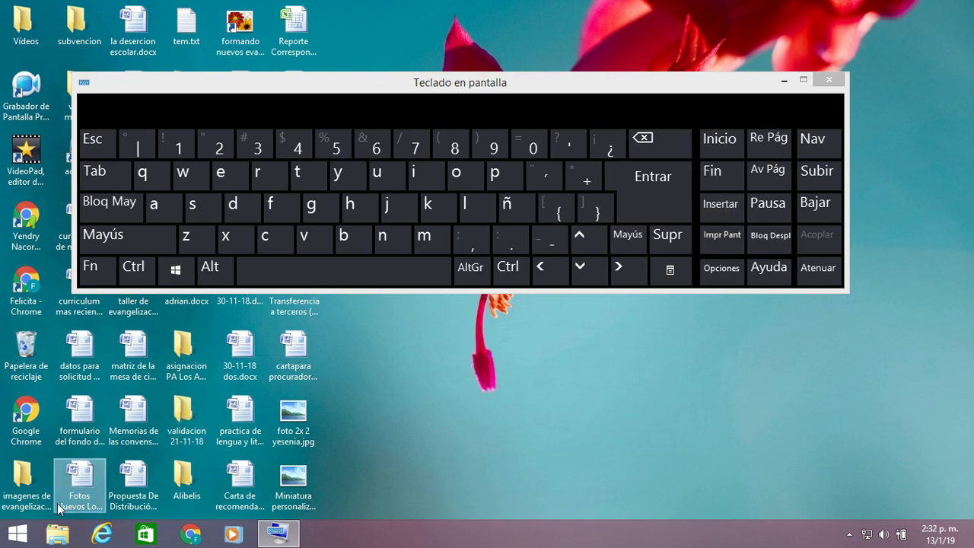
- Minimise the on-screen keyboard and open Paint by searching for "pain"
{"action": "left_click", "coordinate": [16, 533]}
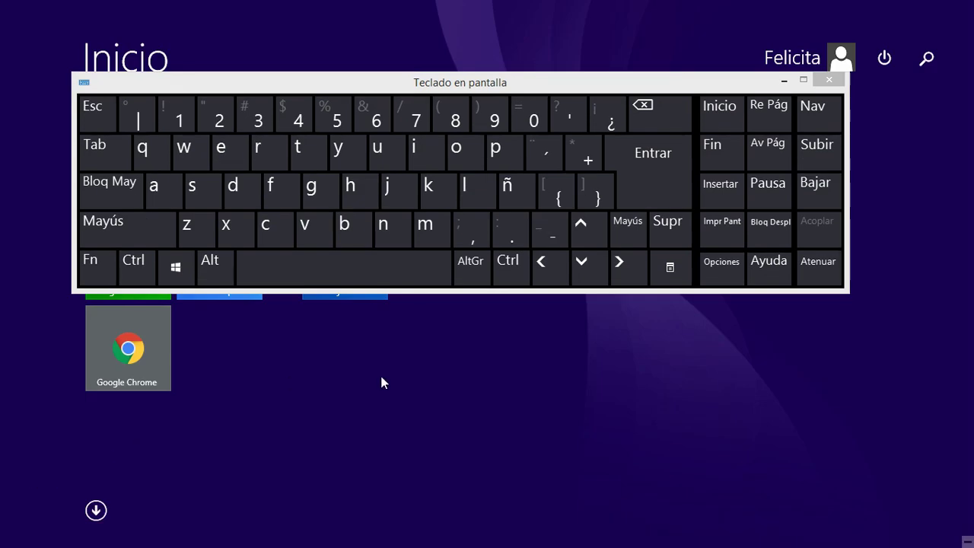
{"action": "left_click", "coordinate": [829, 79]}
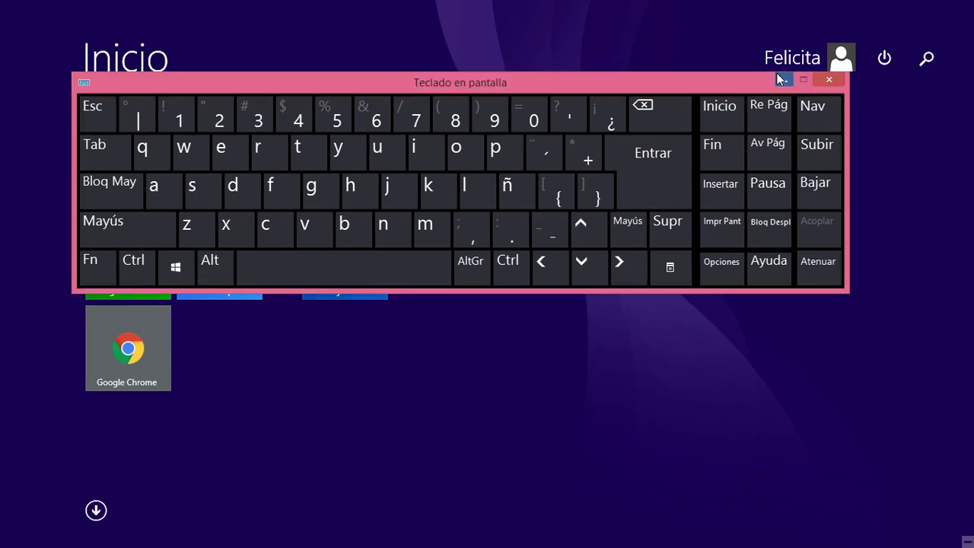
{"action": "type", "text": "pain"}
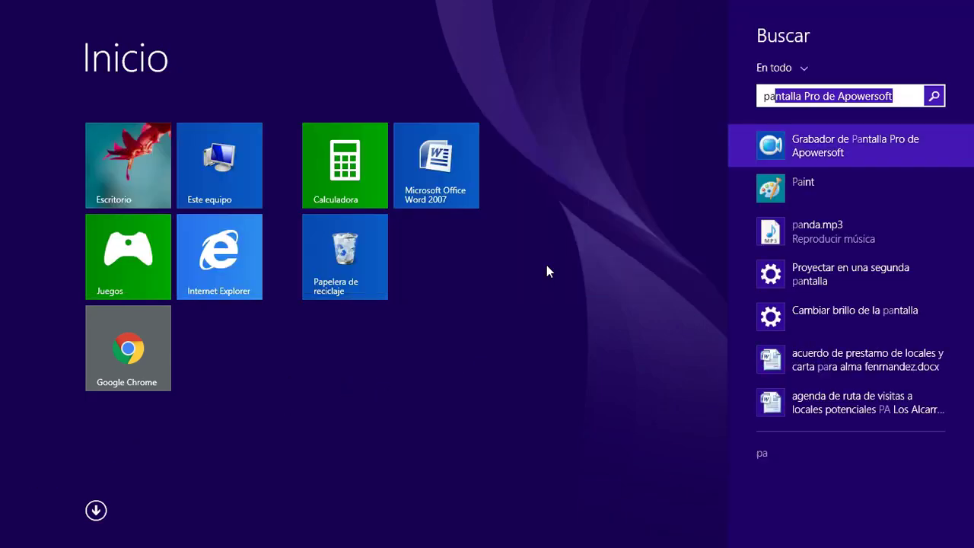
{"action": "type", "text": "t"}
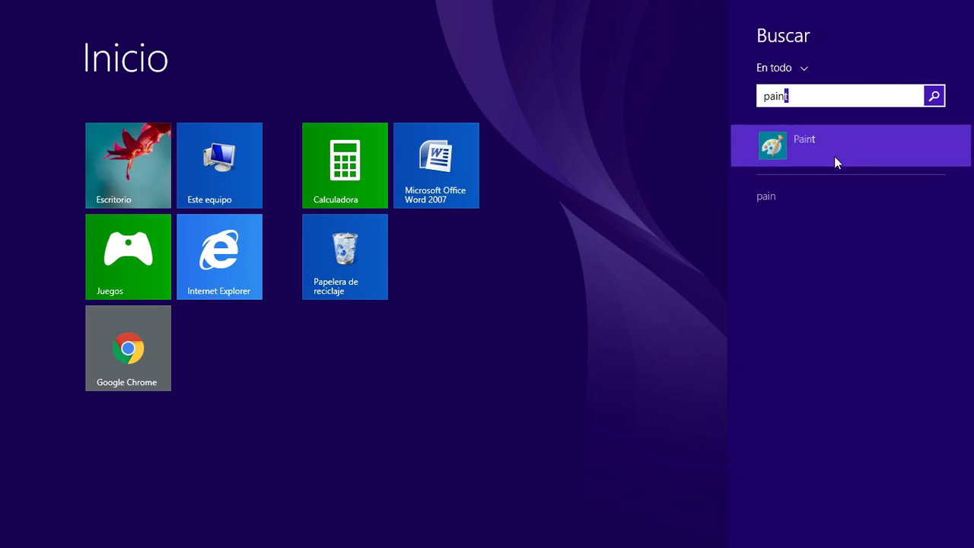
{"action": "left_click", "coordinate": [835, 158]}
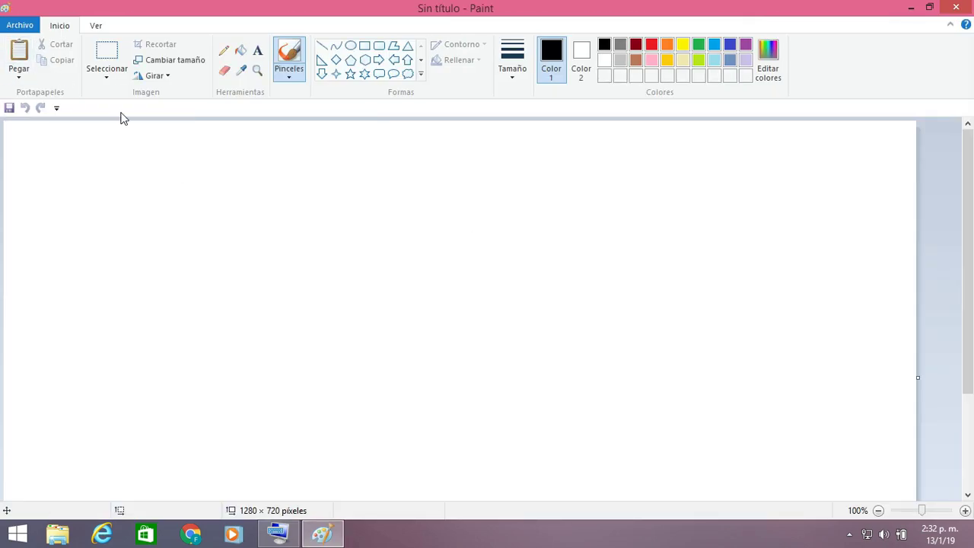
- Paste the captured desktop screenshot into the blank Paint canvas and check it from its upper to its lower edge
{"action": "left_click", "coordinate": [20, 49]}
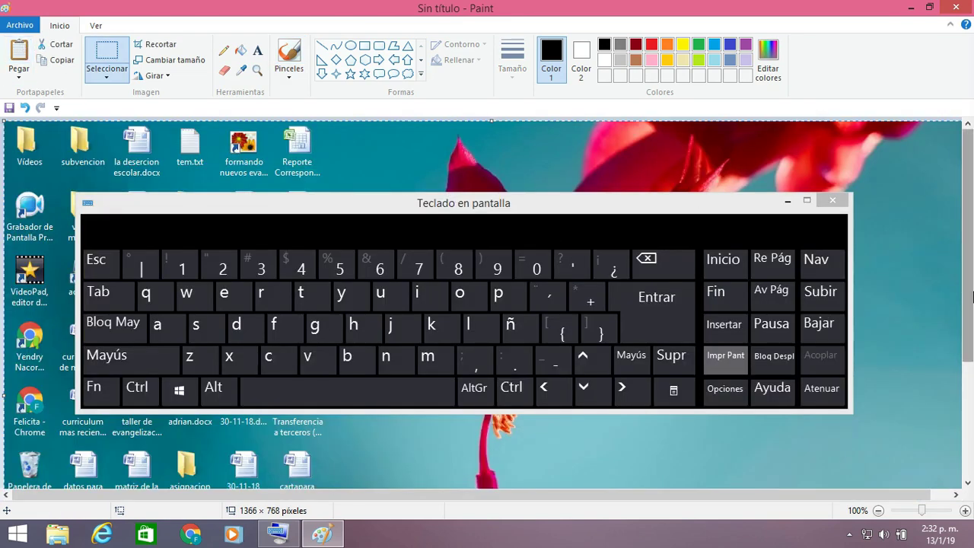
{"action": "left_click", "coordinate": [971, 429]}
{"action": "left_click", "coordinate": [972, 156]}
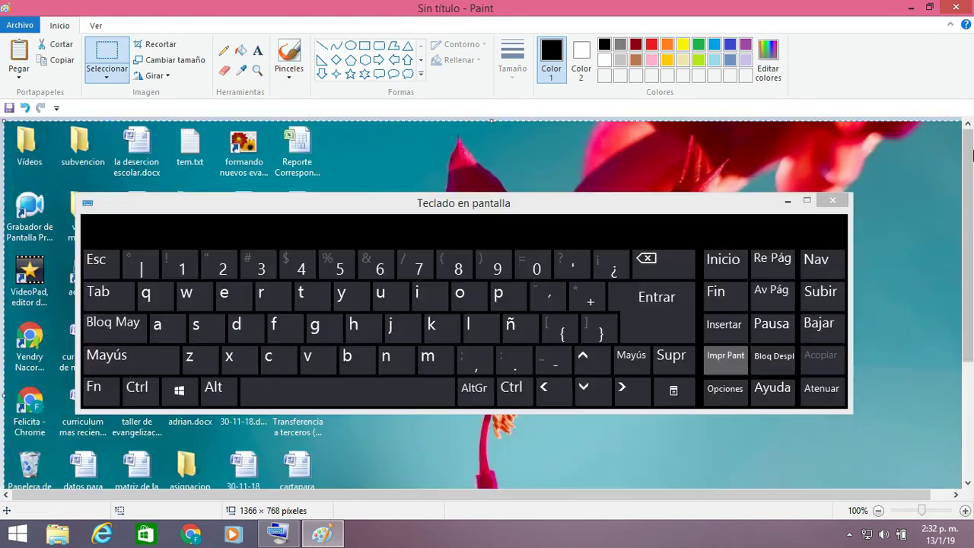
{"action": "left_click", "coordinate": [971, 426]}
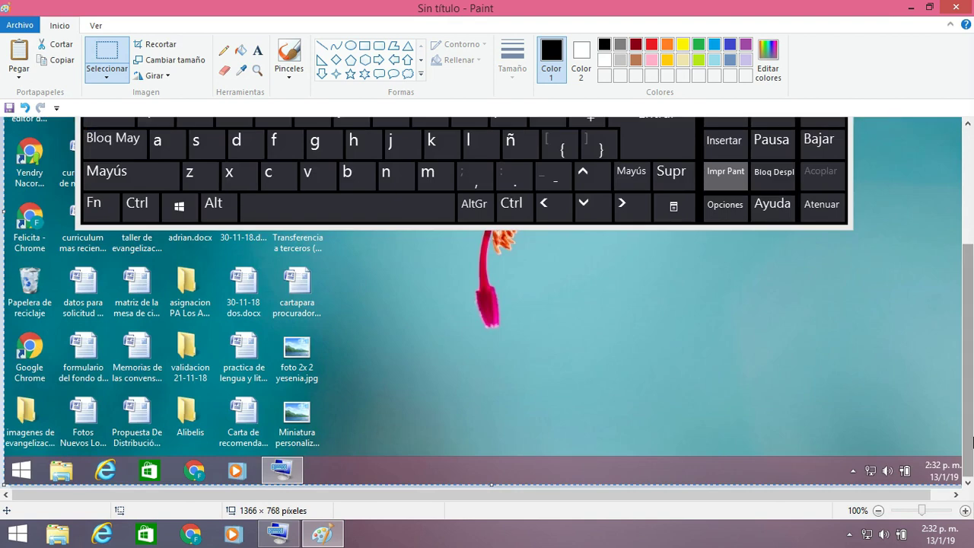
{"action": "left_click", "coordinate": [972, 147]}
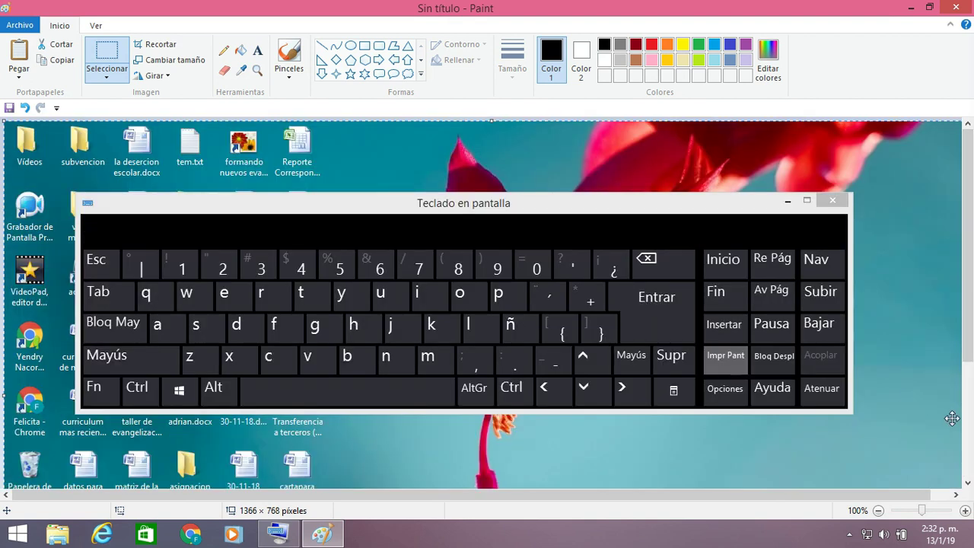
{"action": "left_click", "coordinate": [972, 449]}
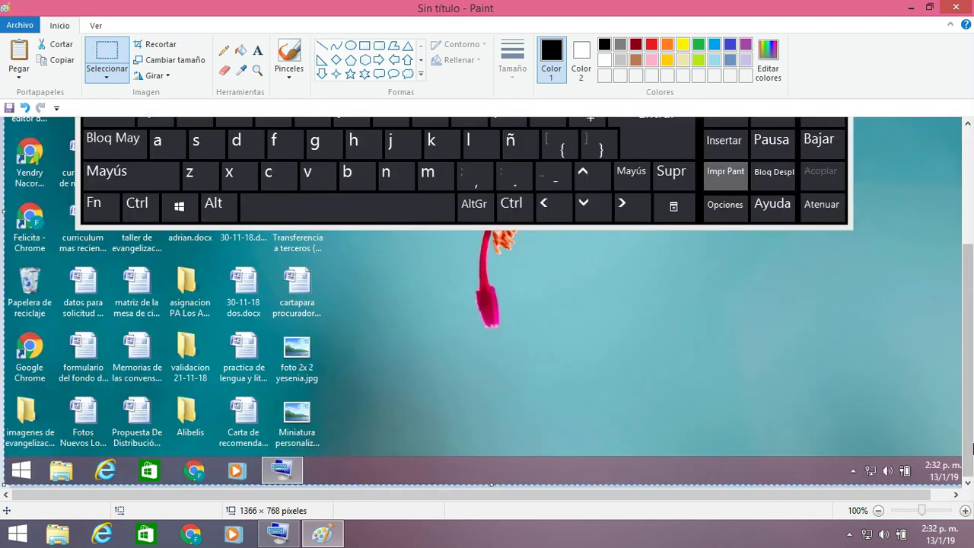
- Open the save dialog for a JPG copy of the pasted screenshot on the Escritorio, and cancel it
{"action": "left_click", "coordinate": [20, 25]}
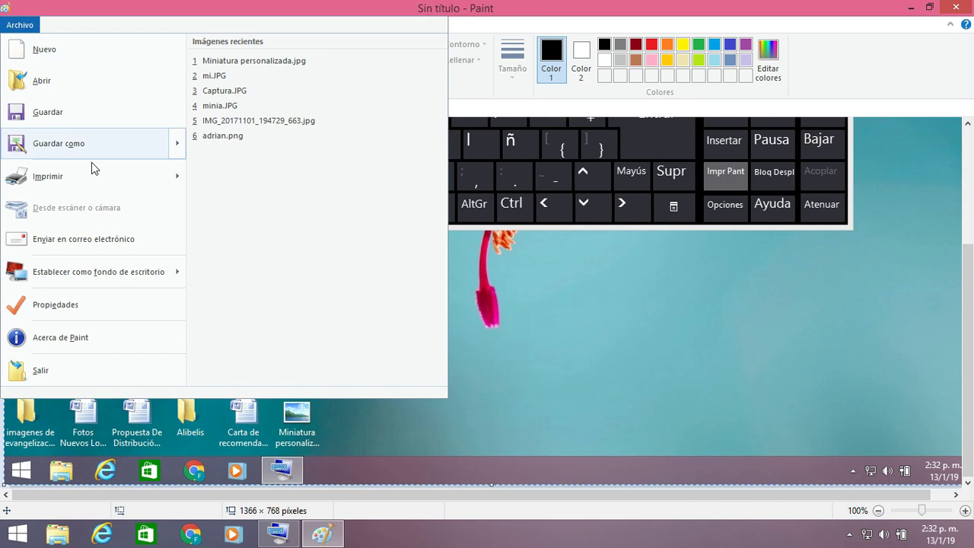
{"action": "mouse_move", "coordinate": [104, 152]}
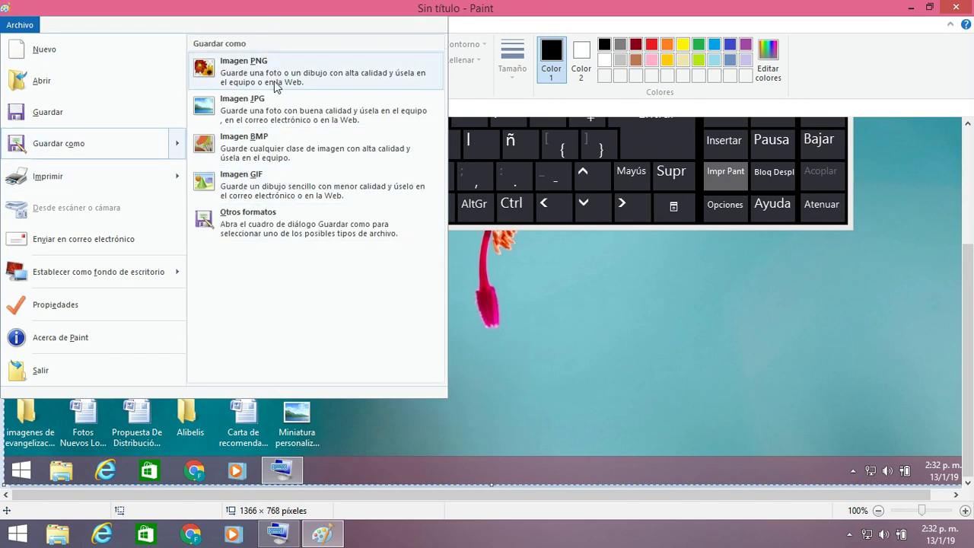
{"action": "left_click", "coordinate": [278, 106]}
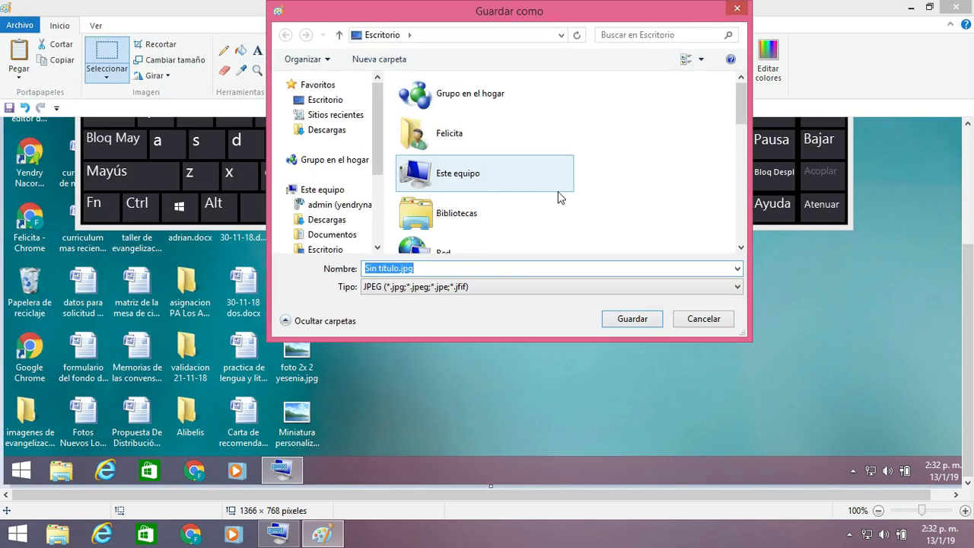
{"action": "left_click", "coordinate": [452, 273]}
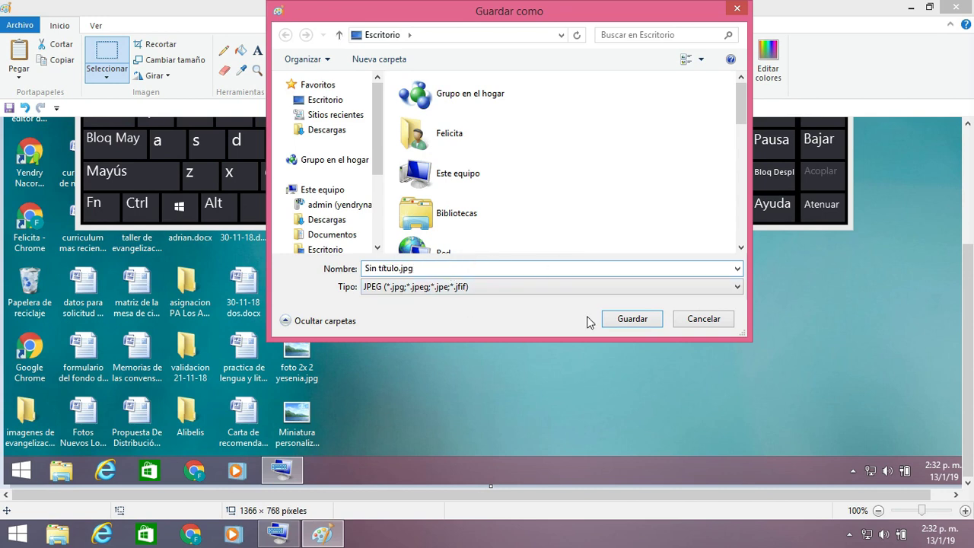
{"action": "left_click", "coordinate": [714, 322]}
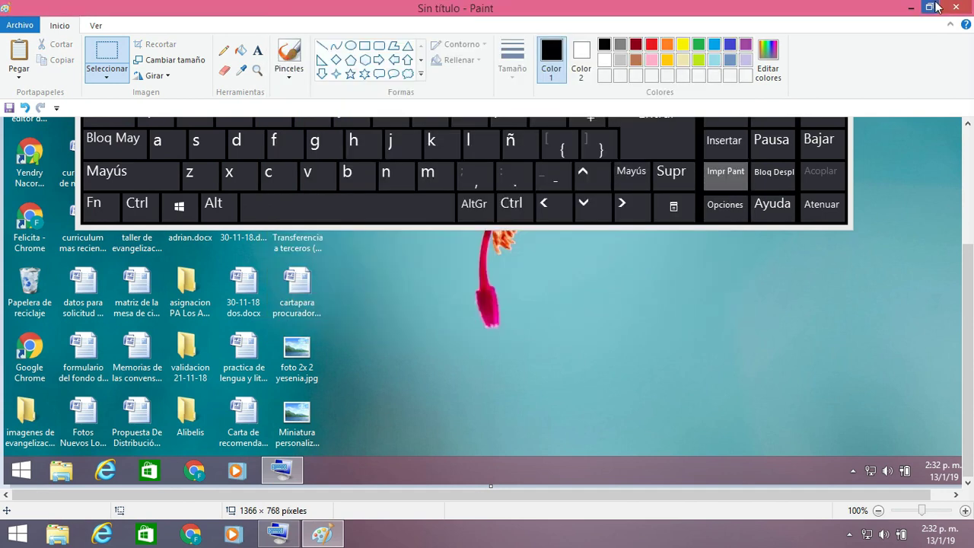
- Close Paint without saving the pasted screenshot, and restore and close the on-screen keyboard
{"action": "left_click", "coordinate": [960, 6]}
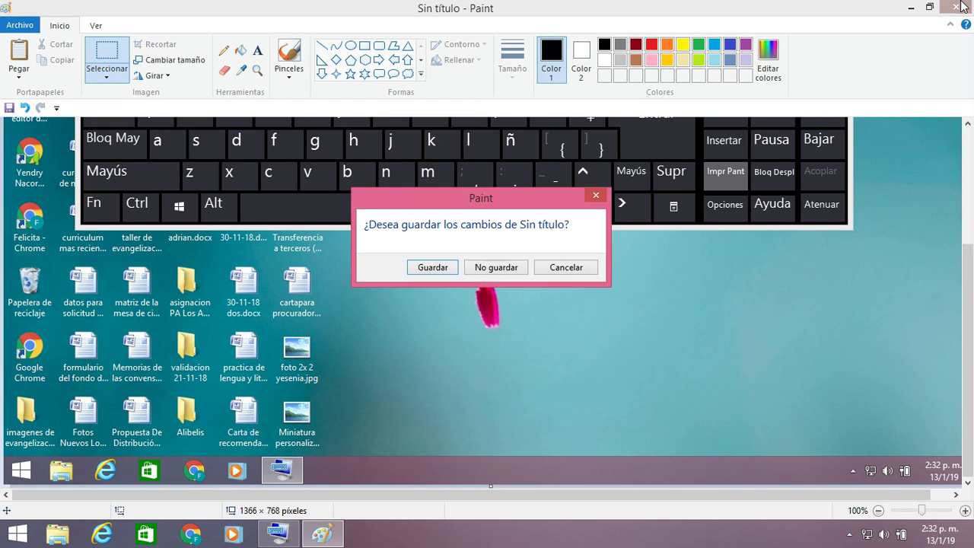
{"action": "left_click", "coordinate": [496, 266]}
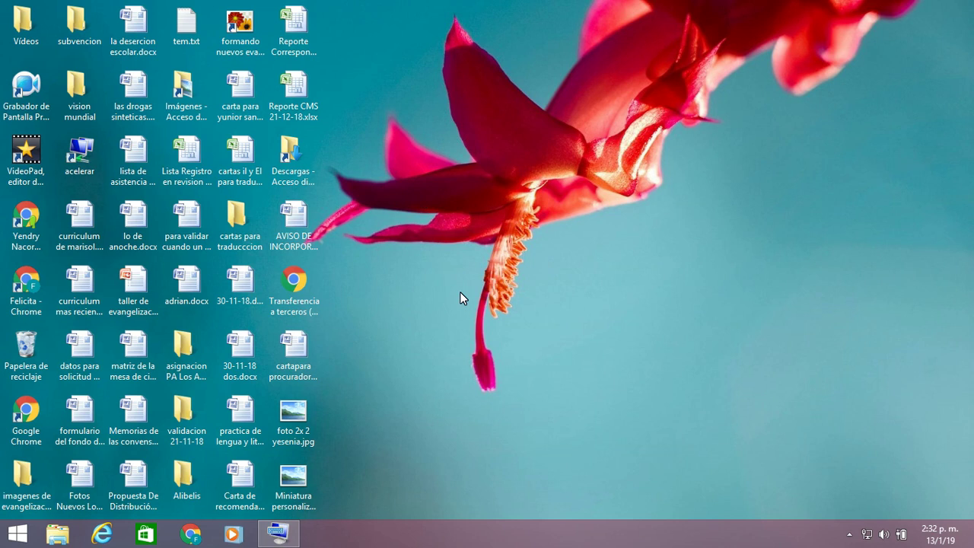
{"action": "left_click", "coordinate": [278, 533]}
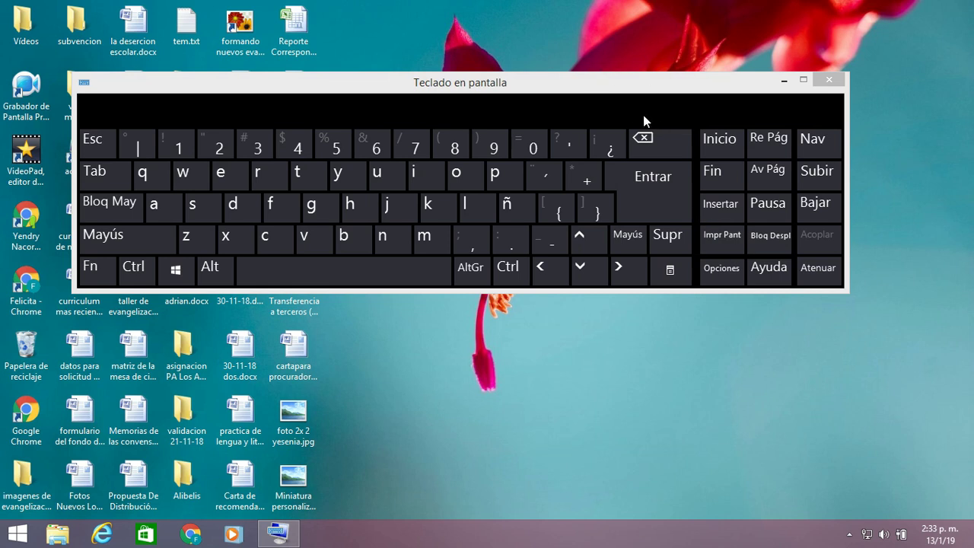
{"action": "left_click", "coordinate": [830, 78]}
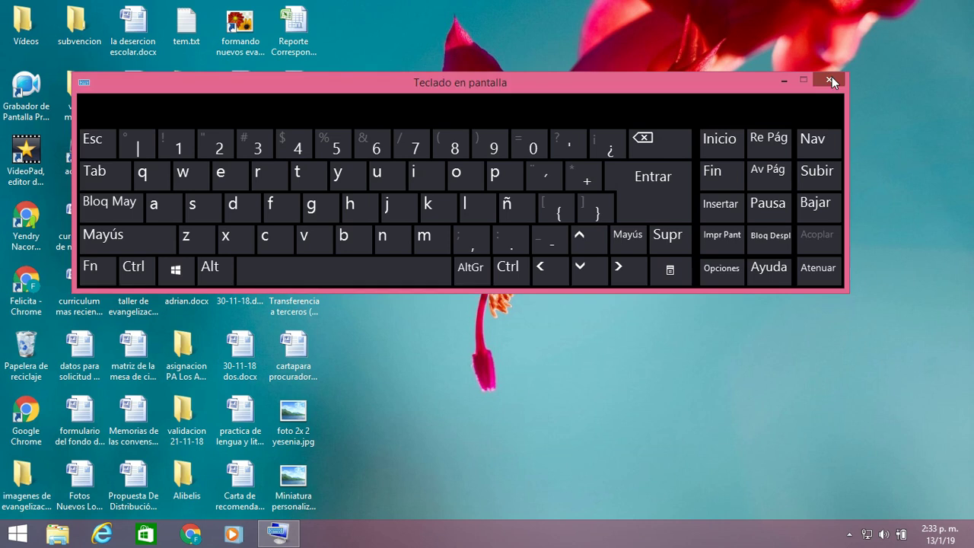
- Search the computer for "pain" and open Paint with a new blank canvas
{"action": "left_click", "coordinate": [17, 534]}
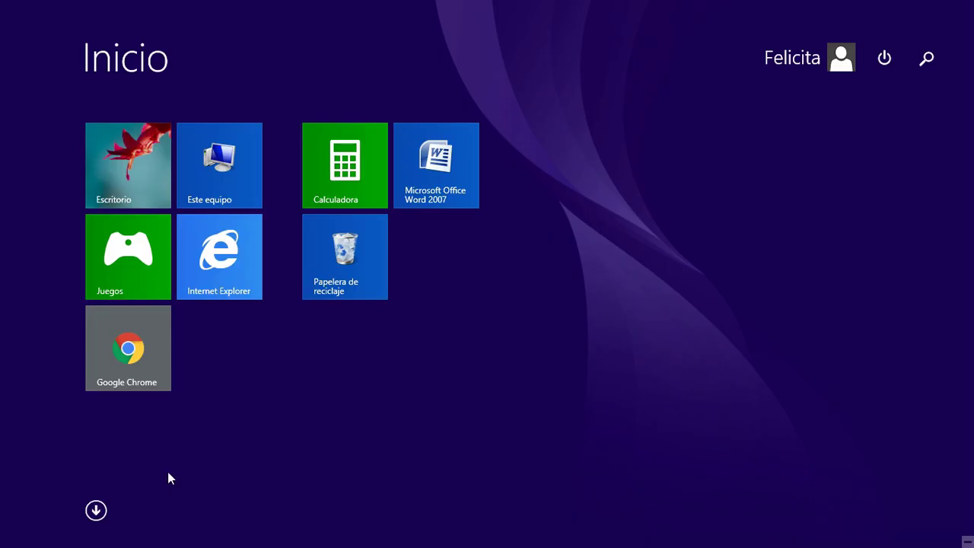
{"action": "type", "text": "paint"}
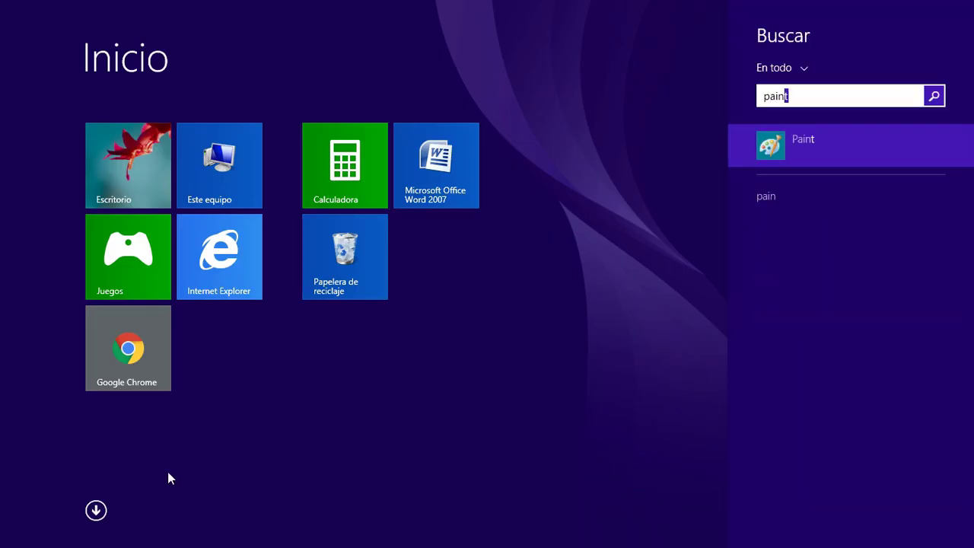
{"action": "left_click", "coordinate": [810, 147]}
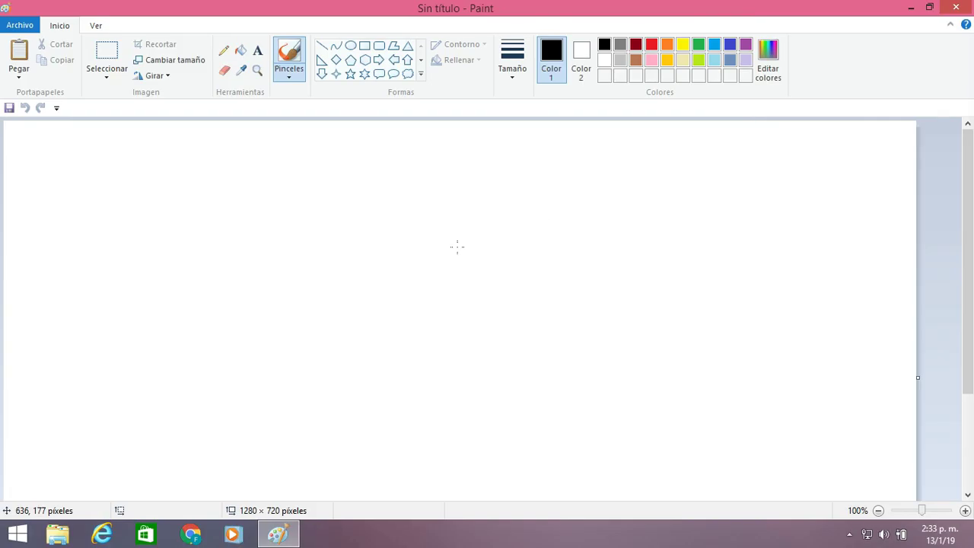
- Paste the captured screenshot of the Paint window into the canvas and check its full height
{"action": "left_click", "coordinate": [17, 58]}
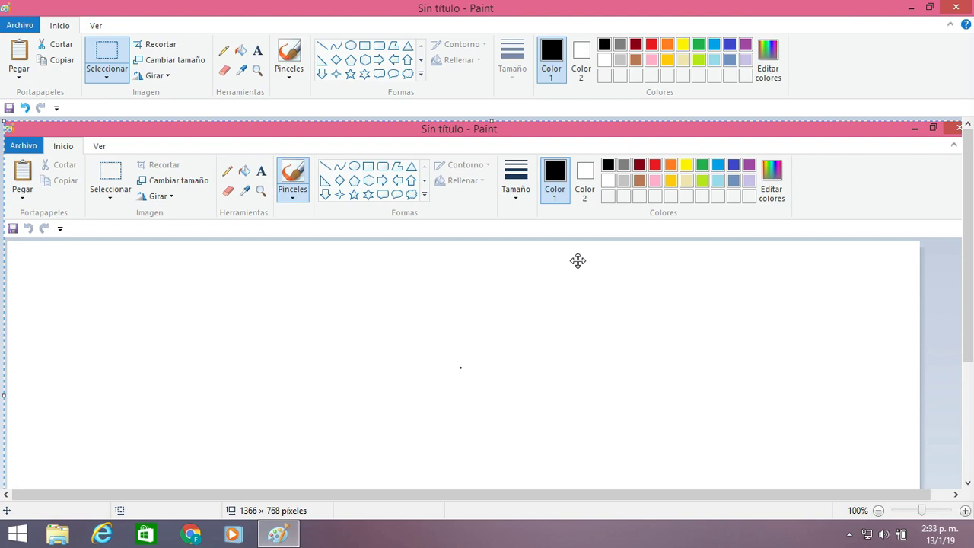
{"action": "left_click", "coordinate": [969, 405]}
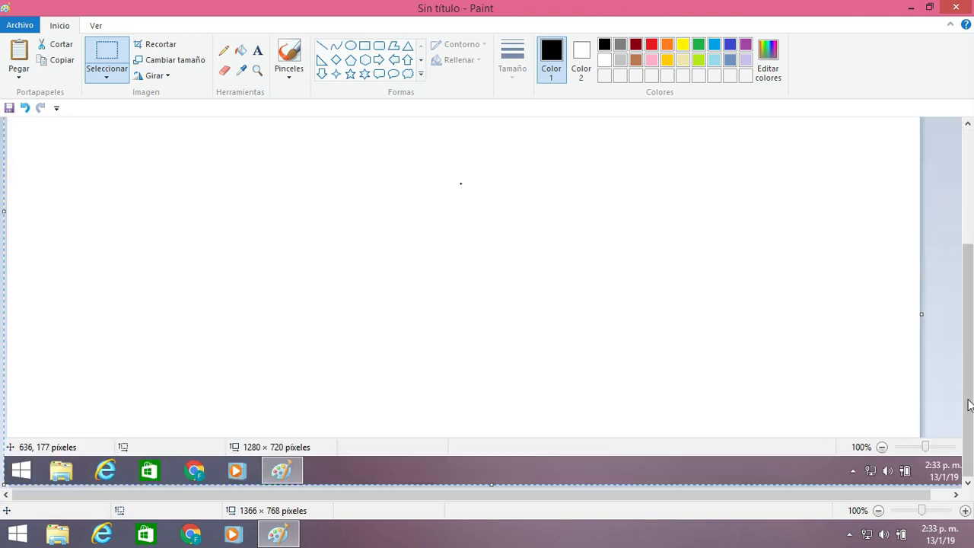
{"action": "scroll", "coordinate": [903, 183], "scroll_direction": "up", "scroll_amount": 3}
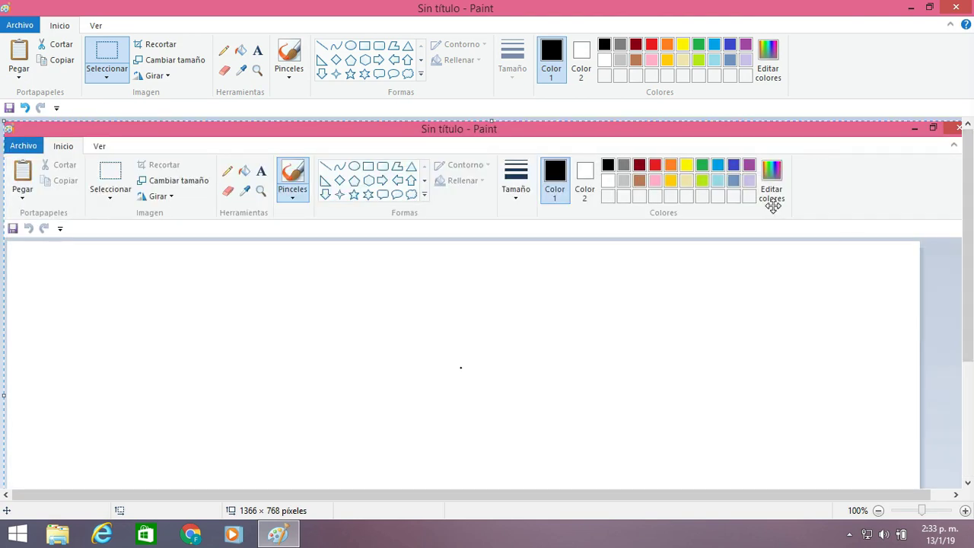